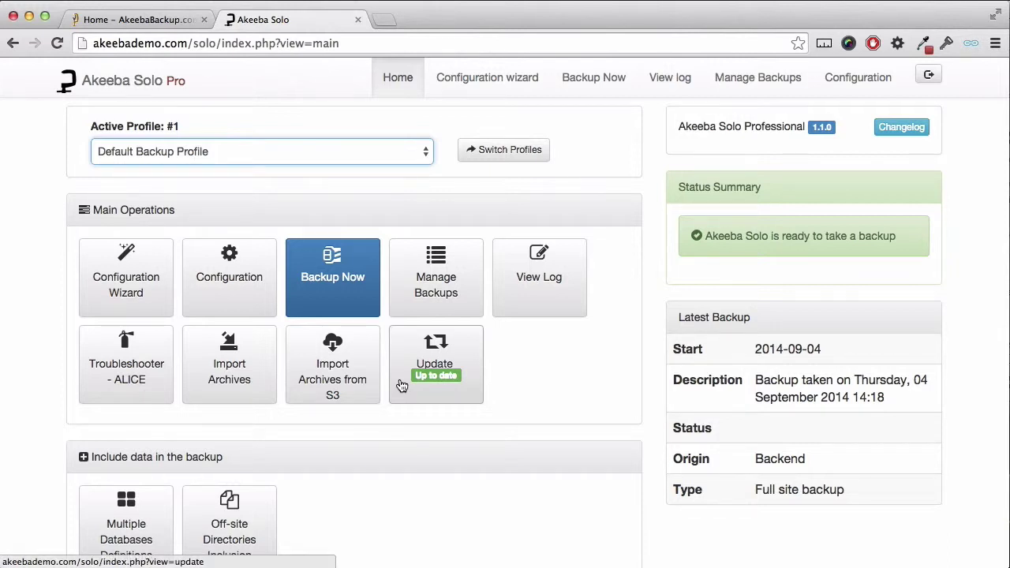
# In Profiles Management, copy the Default Backup Profile to create profile #5
pyautogui.scroll(-5, 401, 385)
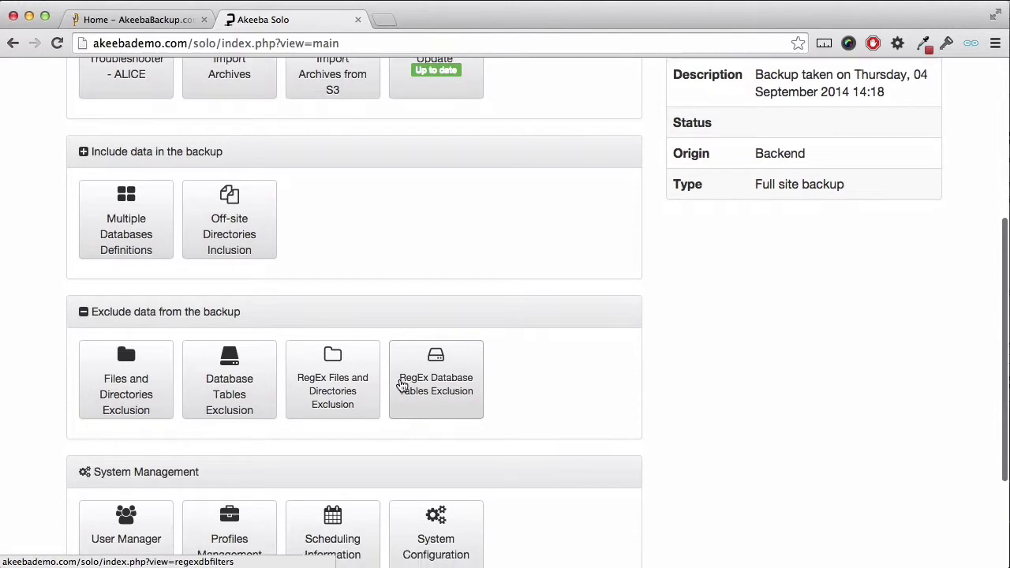
pyautogui.scroll(-3, 401, 383)
pyautogui.scroll(-2, 400, 384)
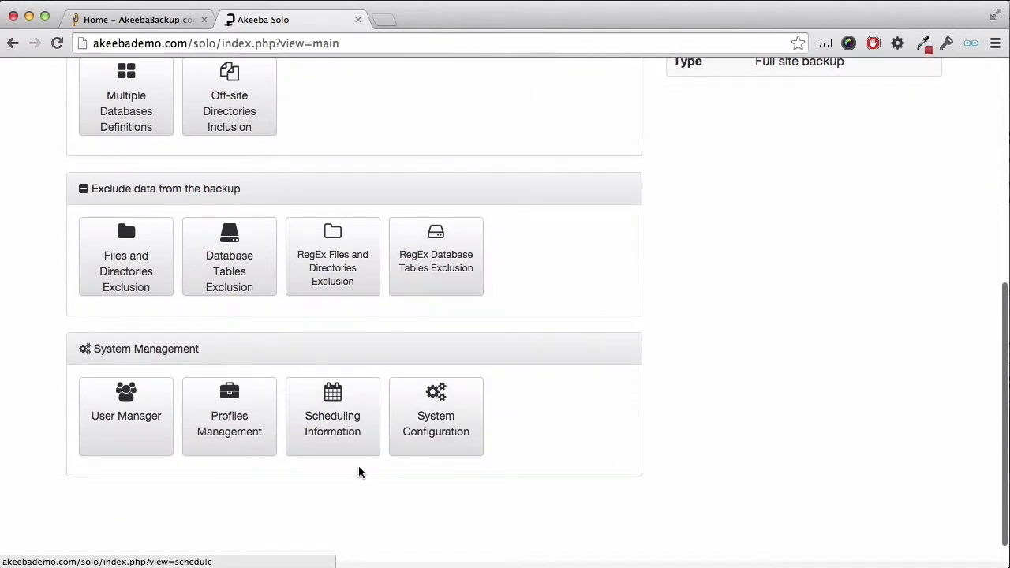
pyautogui.click(238, 430)
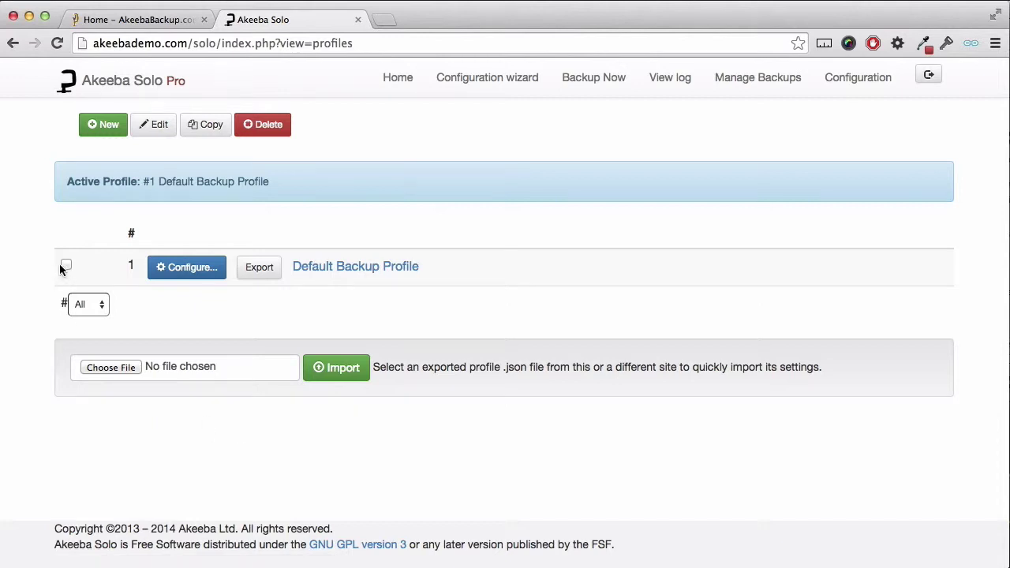
pyautogui.click(66, 265)
pyautogui.click(195, 130)
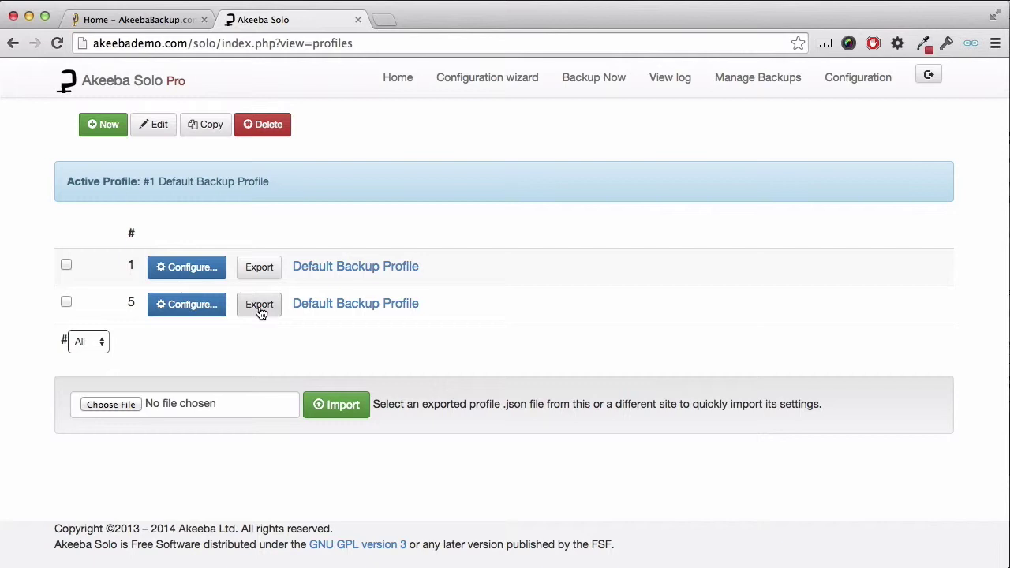
# Rename profile #5 to 'Automated Backup Profile' and save it
pyautogui.click(340, 303)
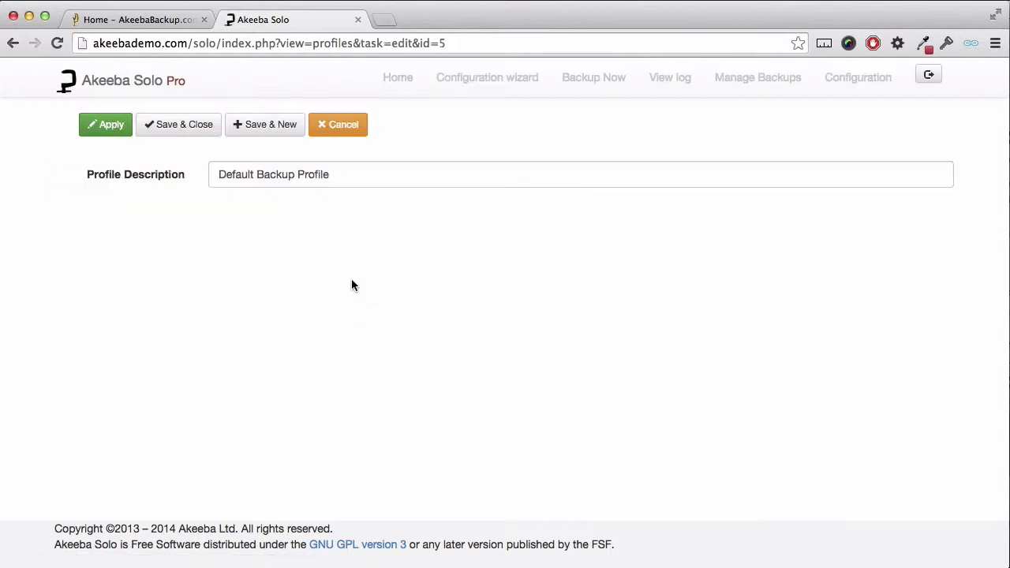
pyautogui.click(312, 175)
pyautogui.write('Automated')
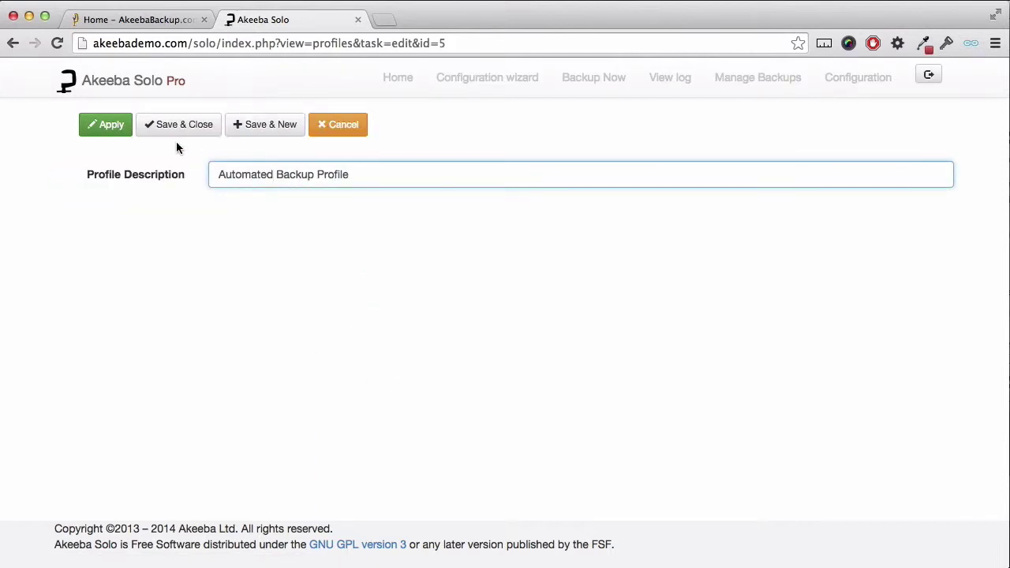
pyautogui.click(182, 125)
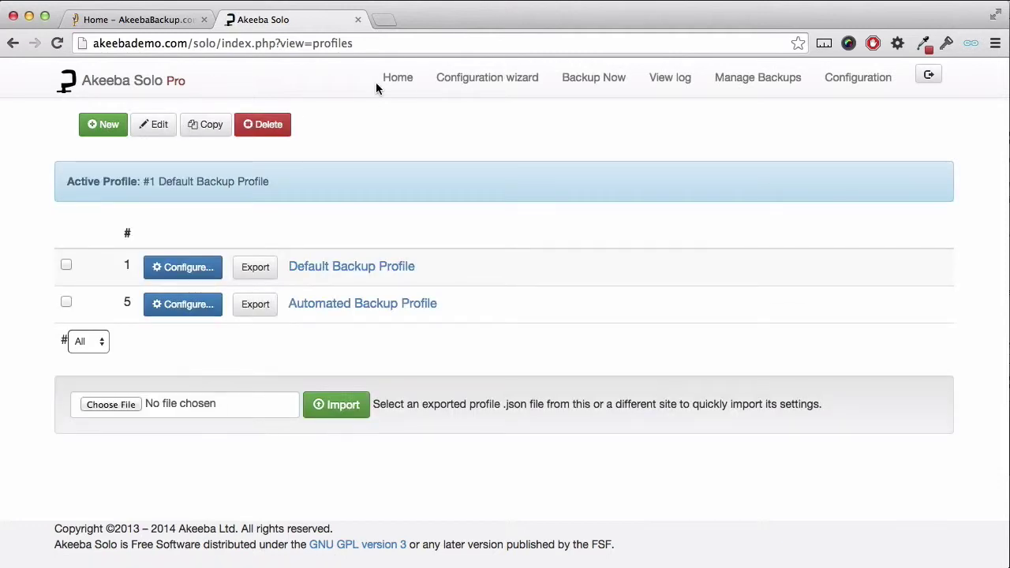
# On the home page, choose Automated Backup Profile as the active profile
pyautogui.click(397, 82)
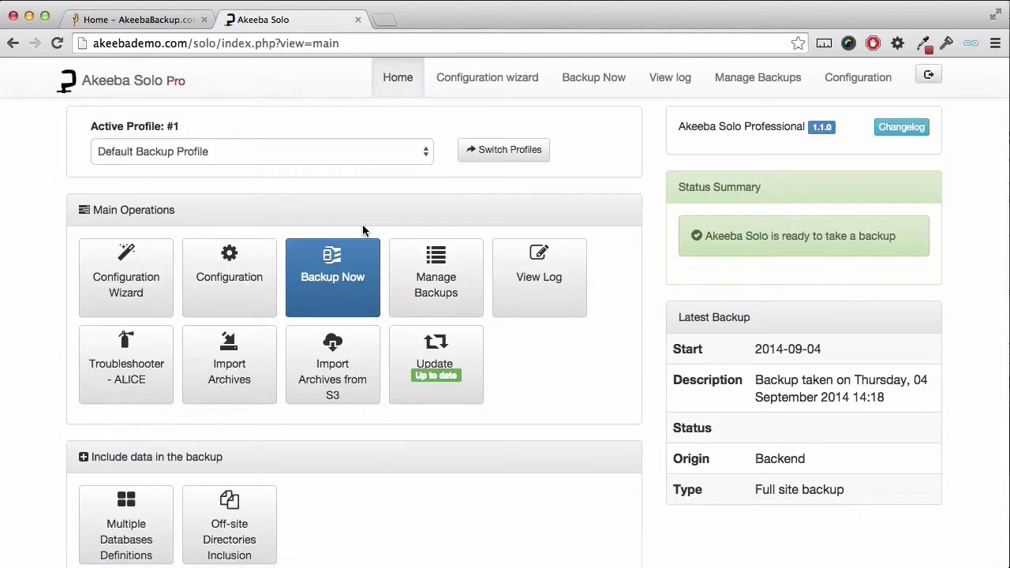
pyautogui.click(258, 156)
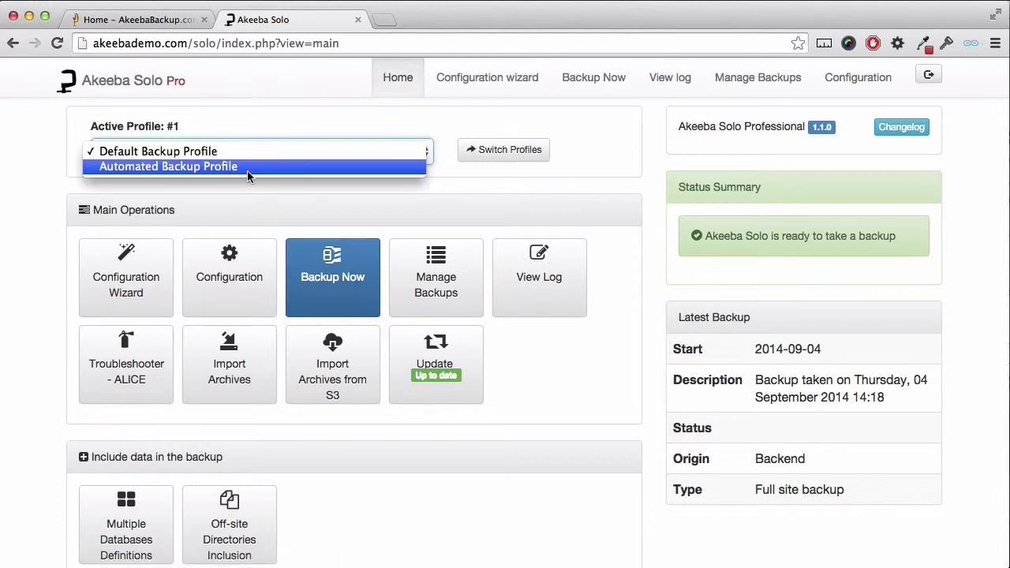
pyautogui.click(246, 167)
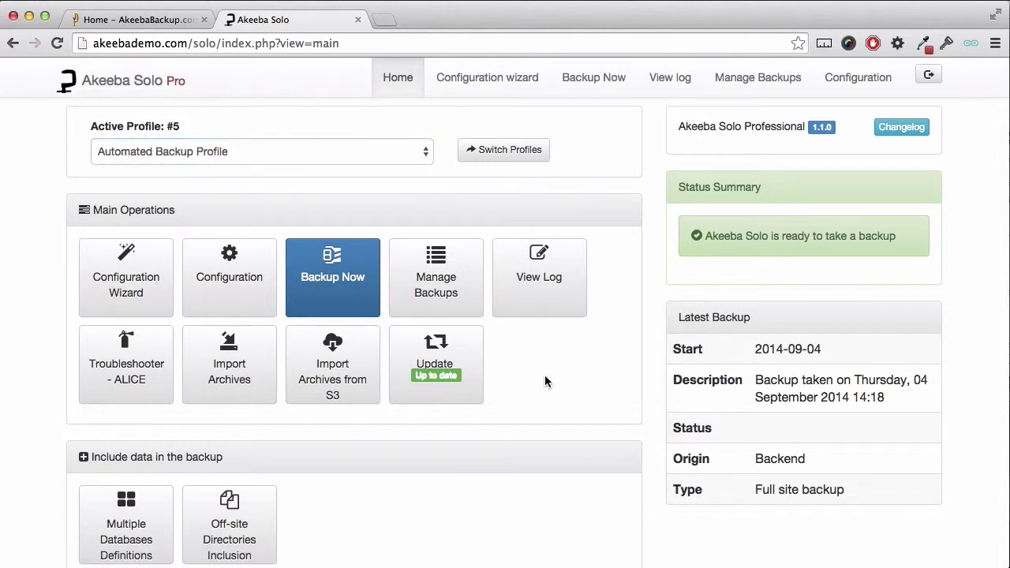
pyautogui.scroll(-5, 546, 375)
pyautogui.scroll(-3, 548, 372)
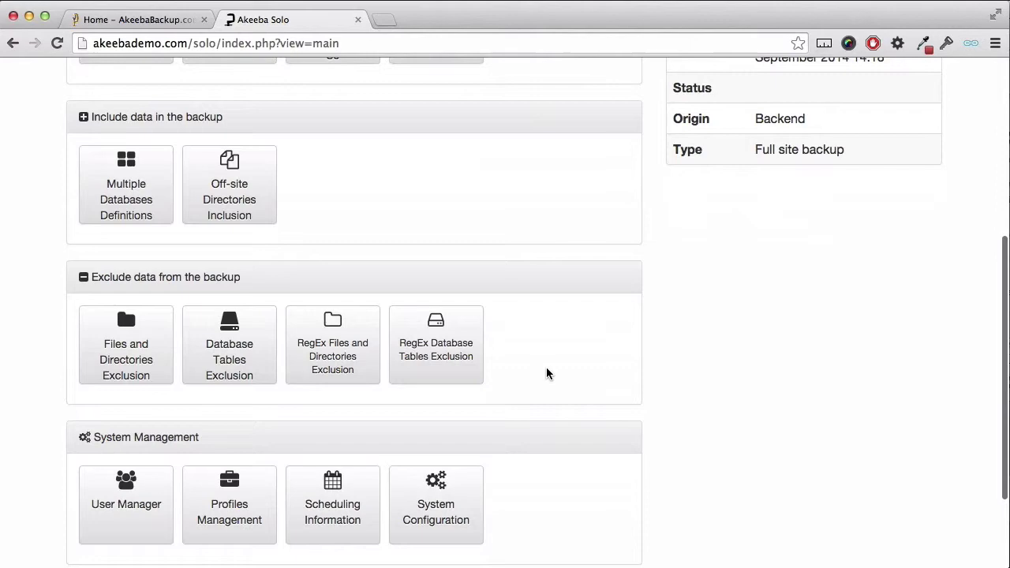
# From Scheduling Information, copy profile 5's recommended command-line CRON backup command
pyautogui.click(350, 403)
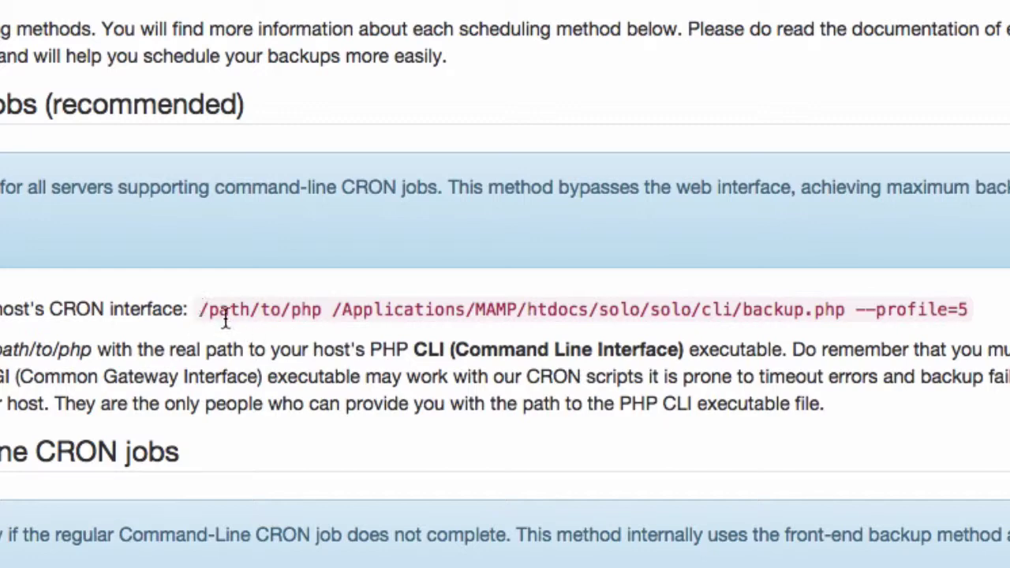
pyautogui.moveTo(199, 309); pyautogui.dragTo(969, 312)
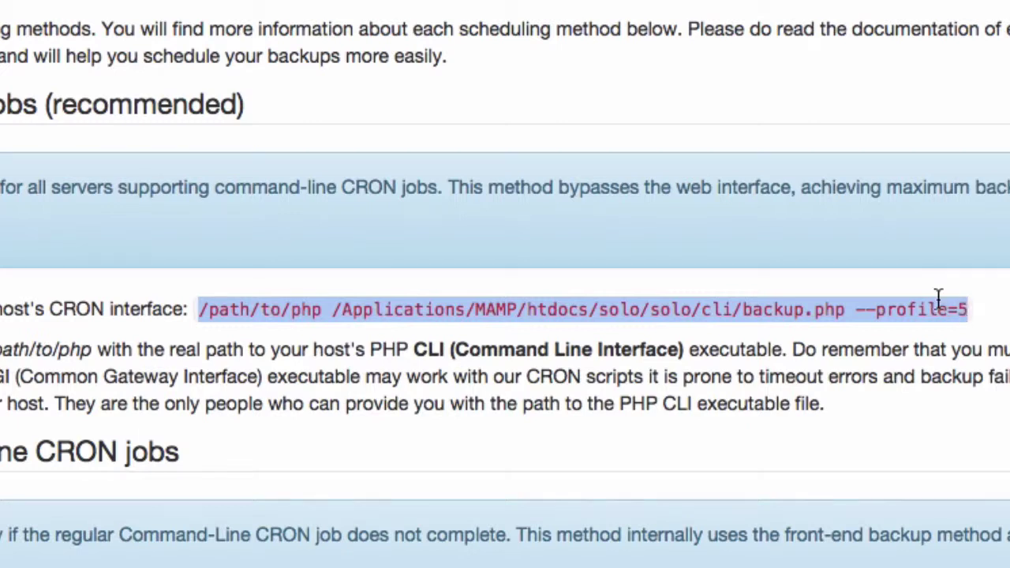
pyautogui.rightClick(939, 295)
pyautogui.click(961, 307)
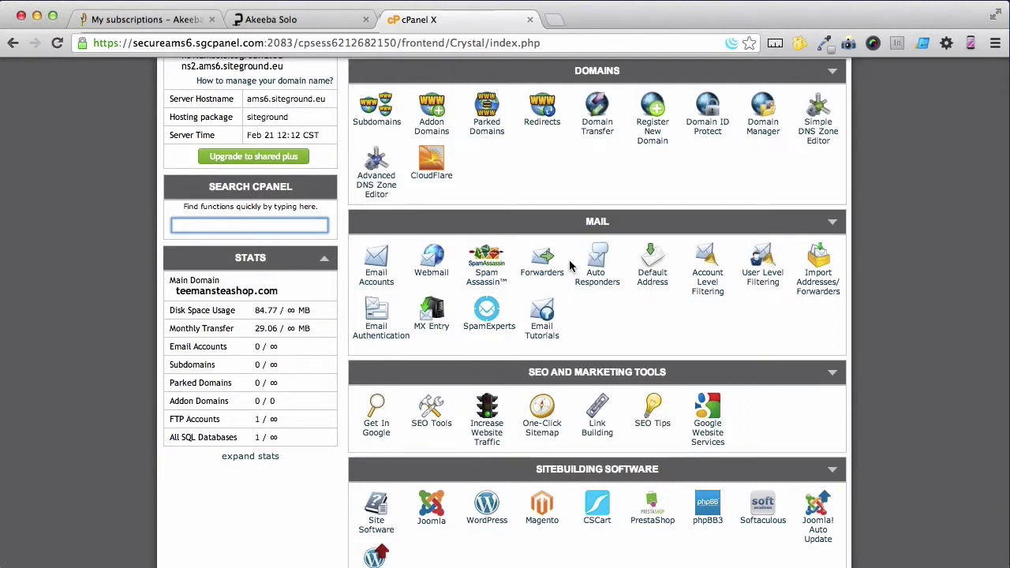
# Scroll the cPanel dashboard down to the Advanced tools showing Cron Jobs
pyautogui.scroll(-2, 570, 267)
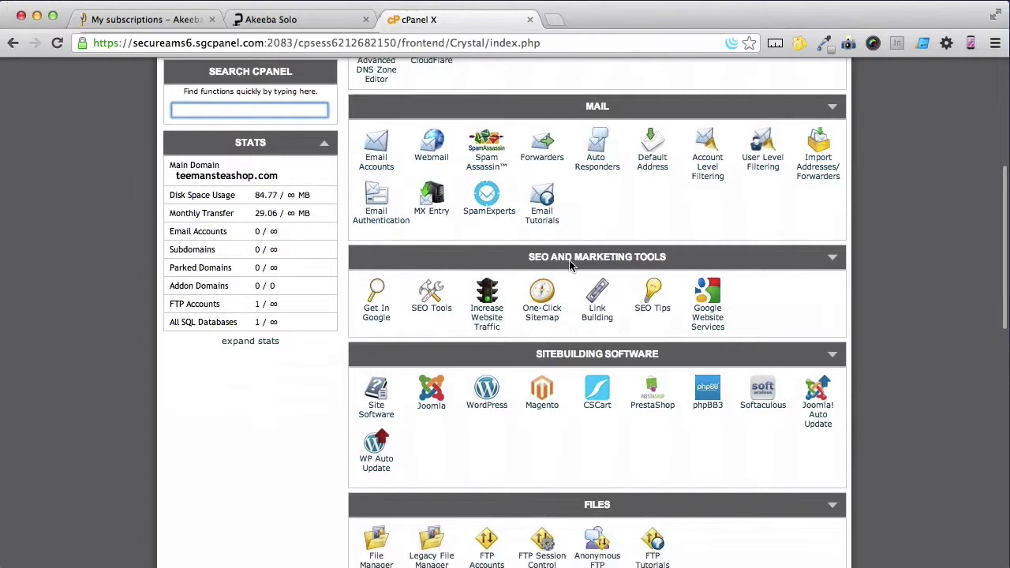
pyautogui.scroll(-5, 571, 267)
pyautogui.scroll(-3, 569, 267)
pyautogui.scroll(-2, 570, 267)
pyautogui.scroll(-4, 569, 266)
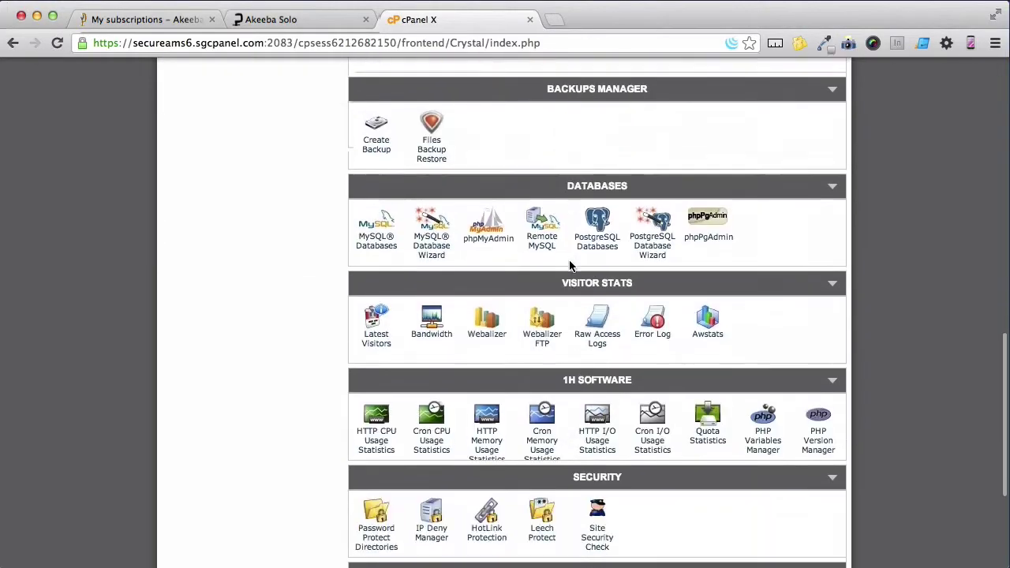
pyautogui.scroll(-1, 569, 267)
pyautogui.scroll(-4, 570, 266)
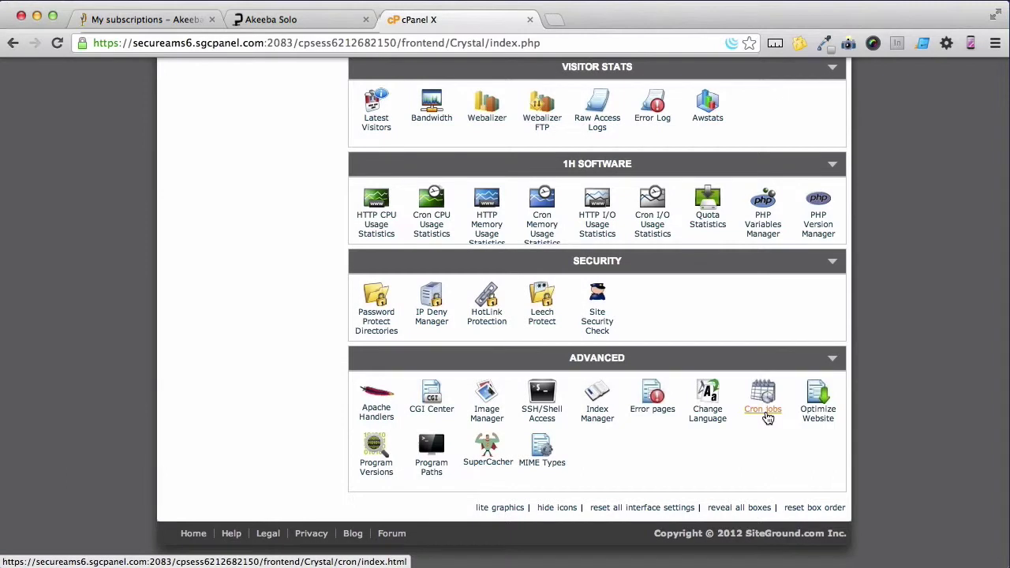
# On the Cron Jobs page, set the new job's schedule to Once a day (0 0 * * *)
pyautogui.click(763, 410)
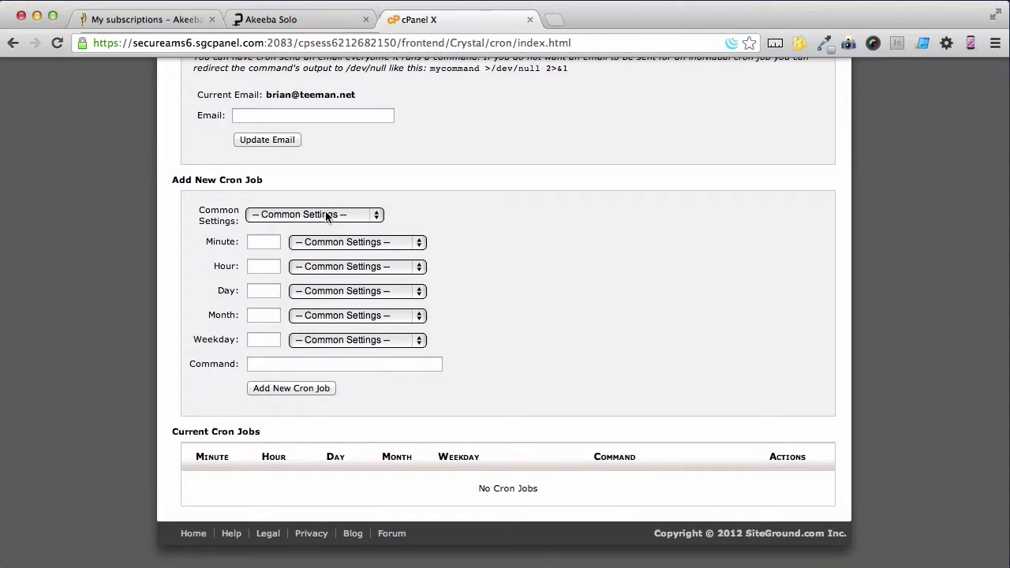
pyautogui.click(326, 214)
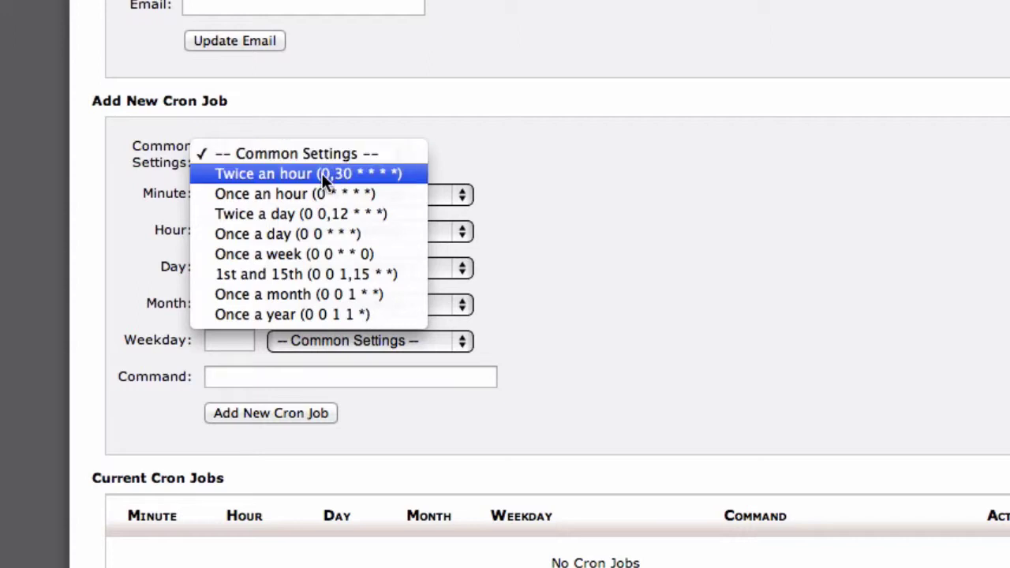
pyautogui.click(353, 234)
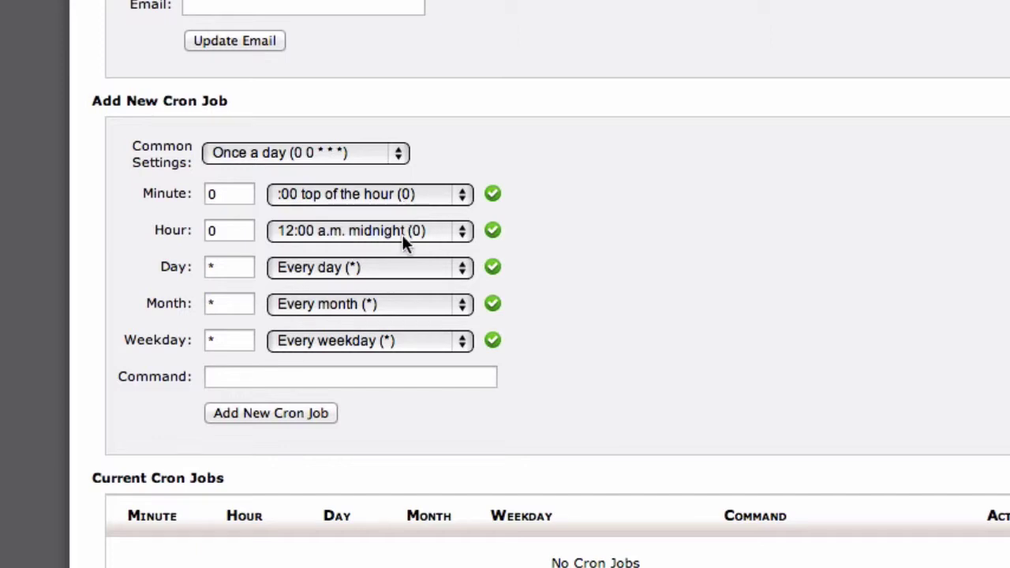
# Paste the Akeeba backup command, replacing /path/to/php with /usr/local/php53/bin/php-cli
pyautogui.click(335, 377)
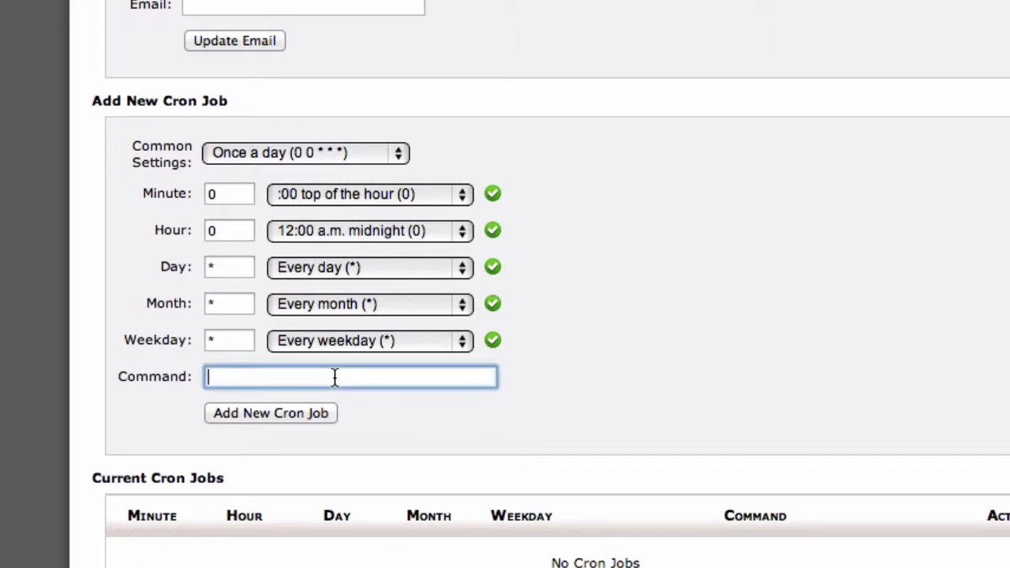
pyautogui.rightClick(334, 377)
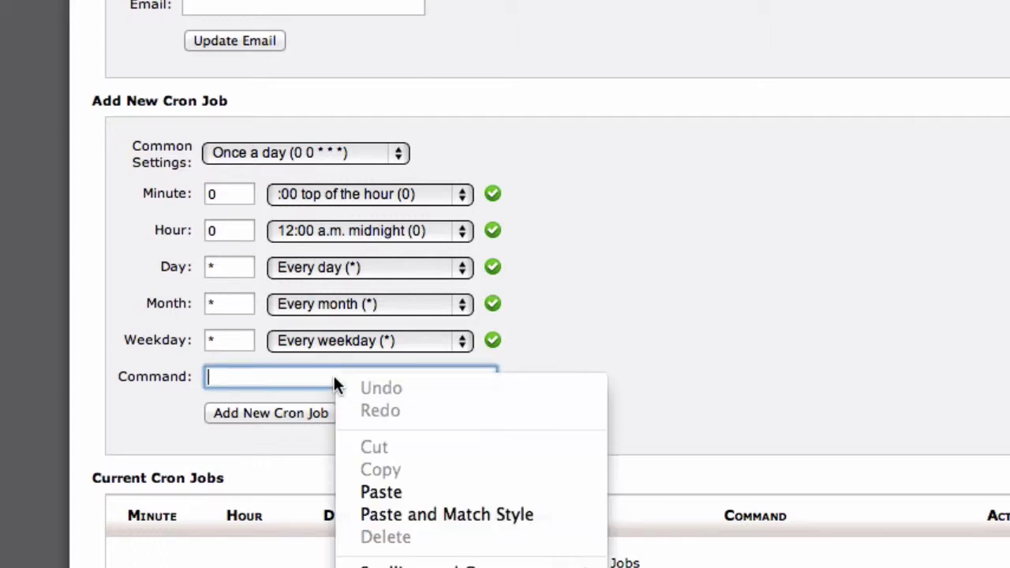
pyautogui.click(365, 492)
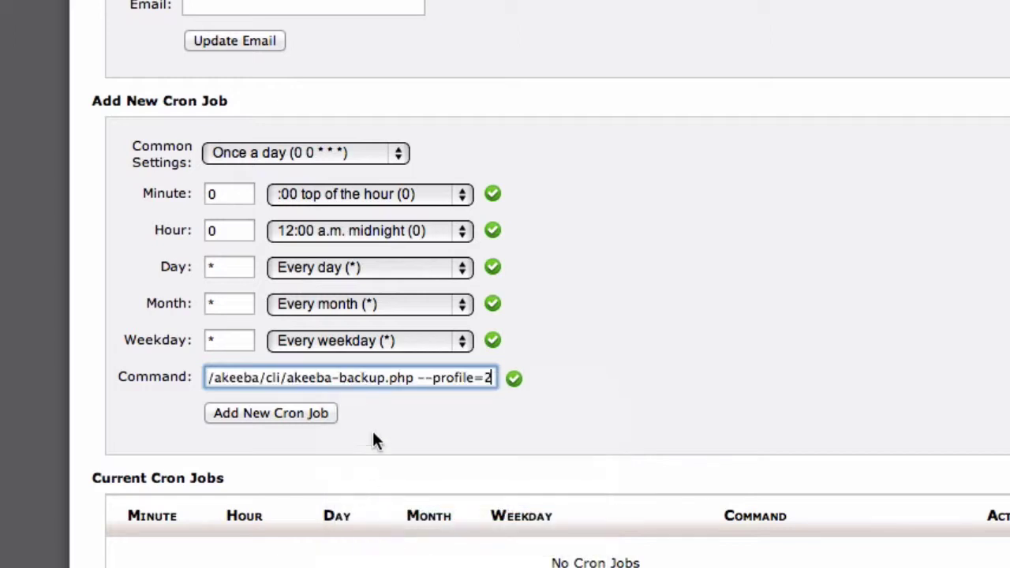
pyautogui.press('Home')
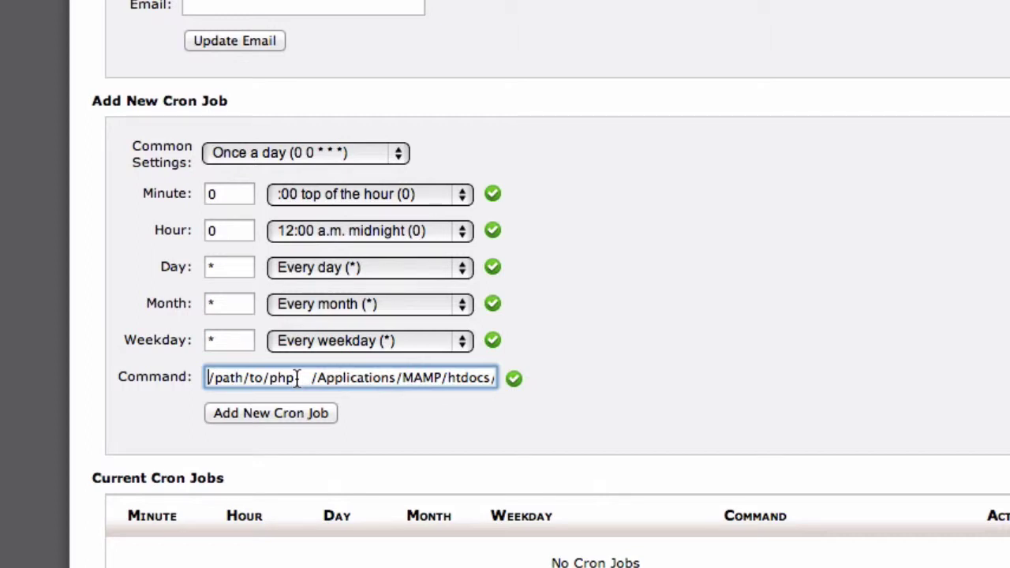
pyautogui.moveTo(298, 379); pyautogui.dragTo(192, 379)
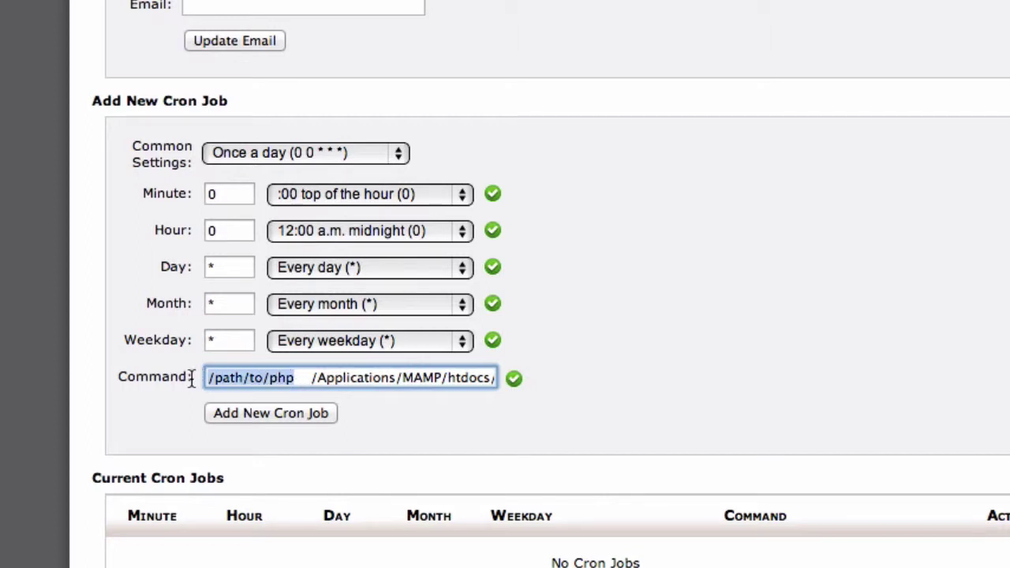
pyautogui.write('/usr/local/php53/bin/php-cli')
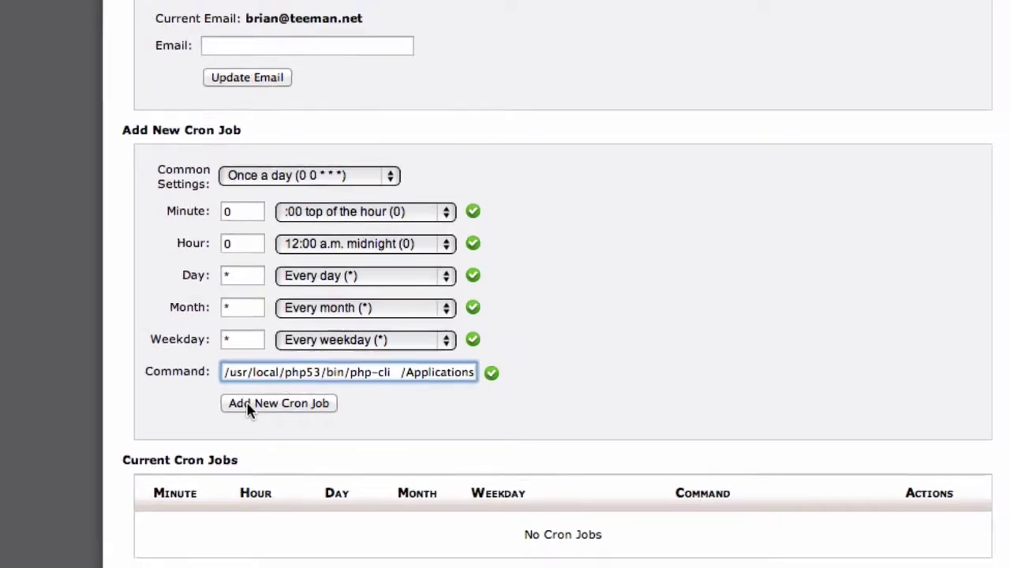
# Add the daily midnight backup cron job and check it under Current Cron Jobs
pyautogui.click(234, 418)
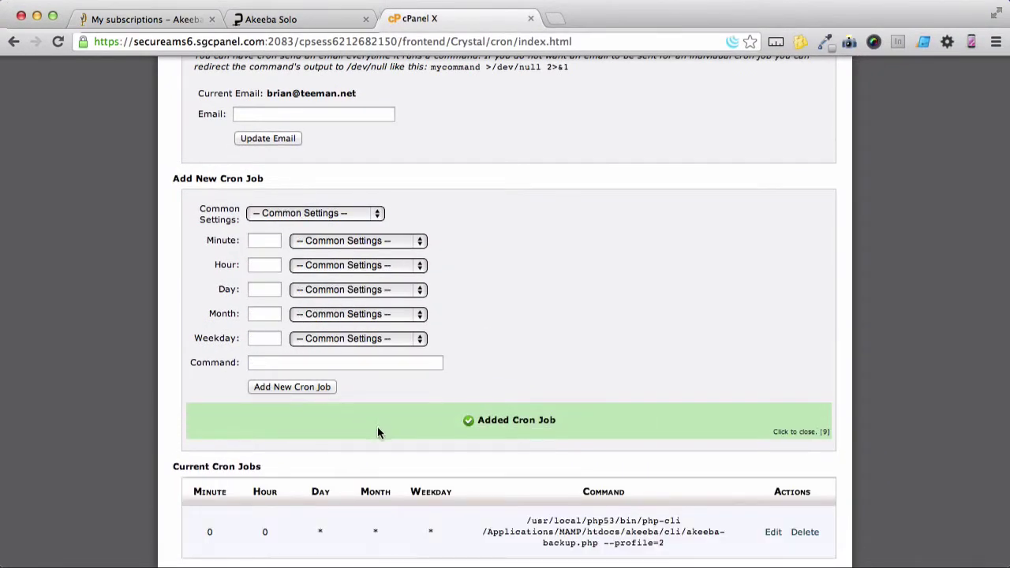
pyautogui.scroll(-2, 410, 438)
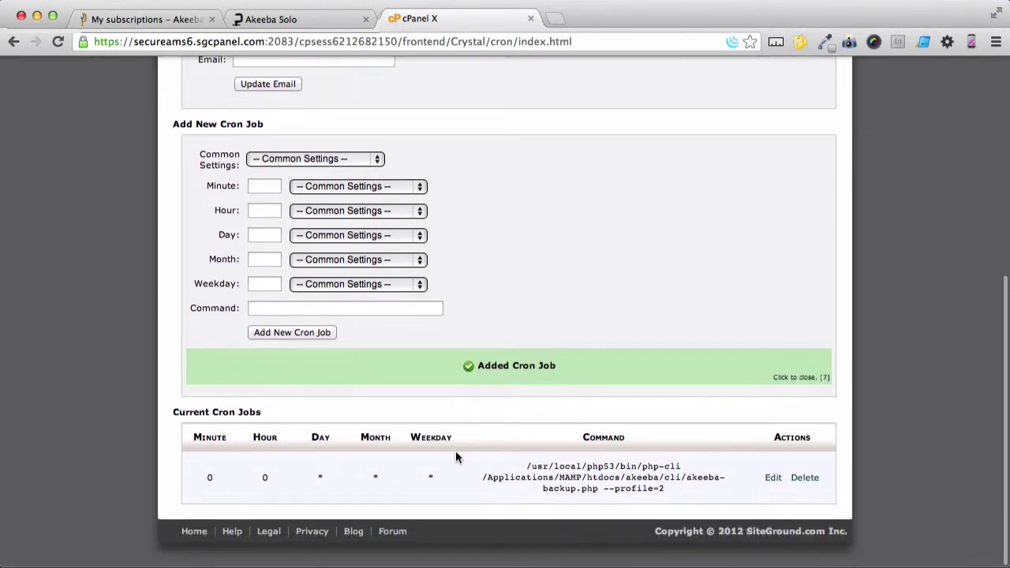